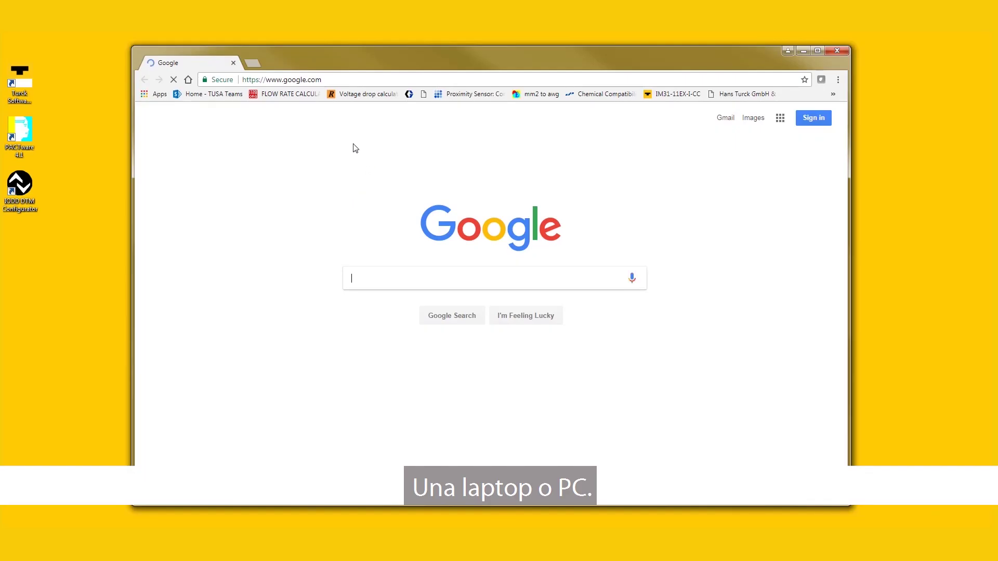
{"action": "left_click", "coordinate": [290, 79]}
{"action": "type", "text": "www.turck"}
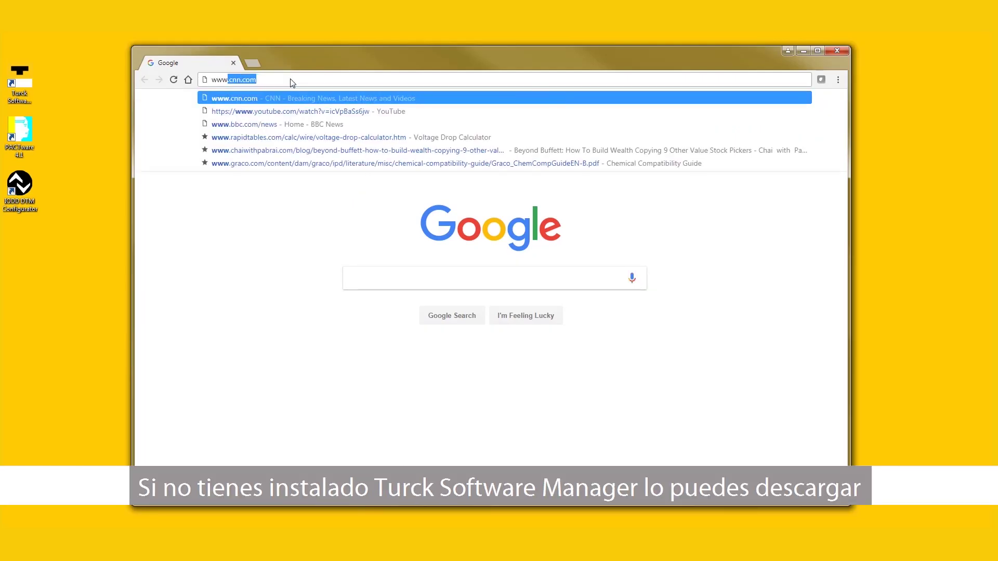
{"action": "type", "text": ".com"}
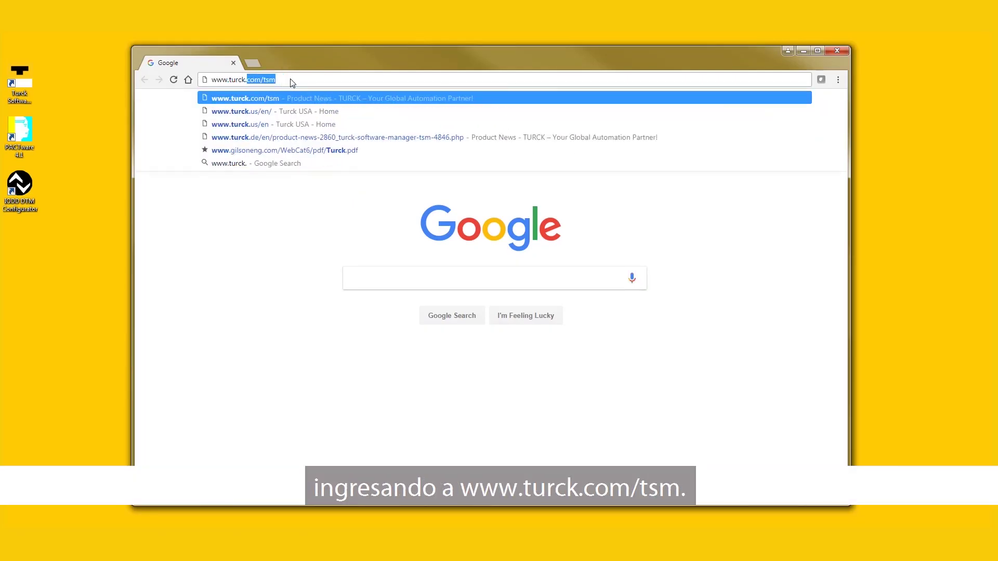
{"action": "type", "text": "/tsm"}
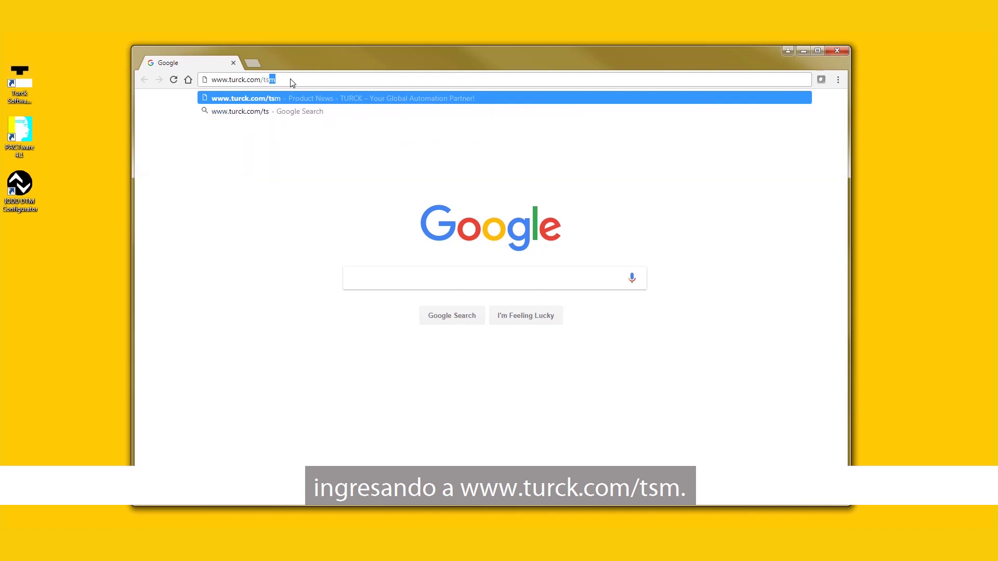
{"action": "key", "text": "Return"}
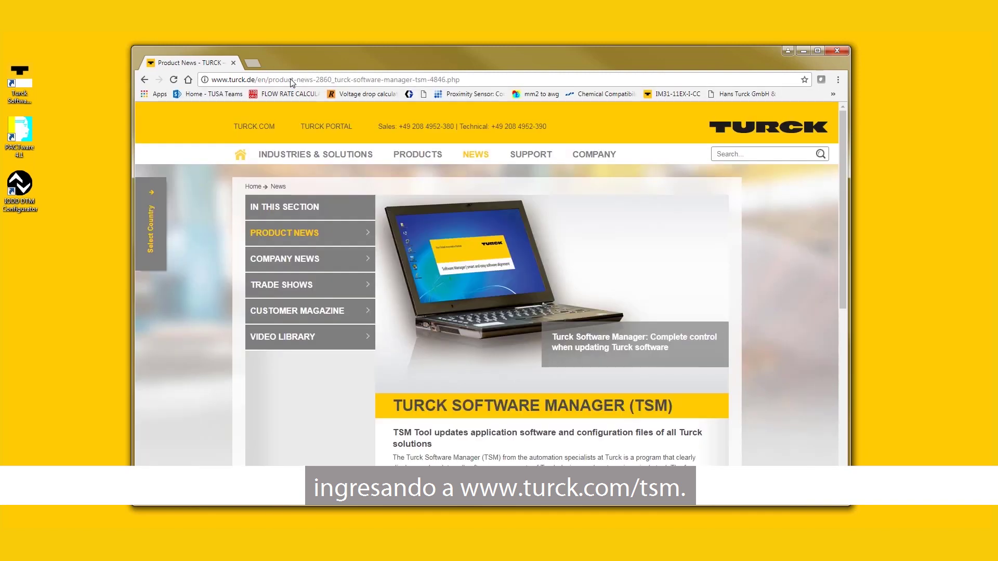
{"action": "scroll", "coordinate": [293, 127], "scroll_direction": "down", "scroll_amount": 10}
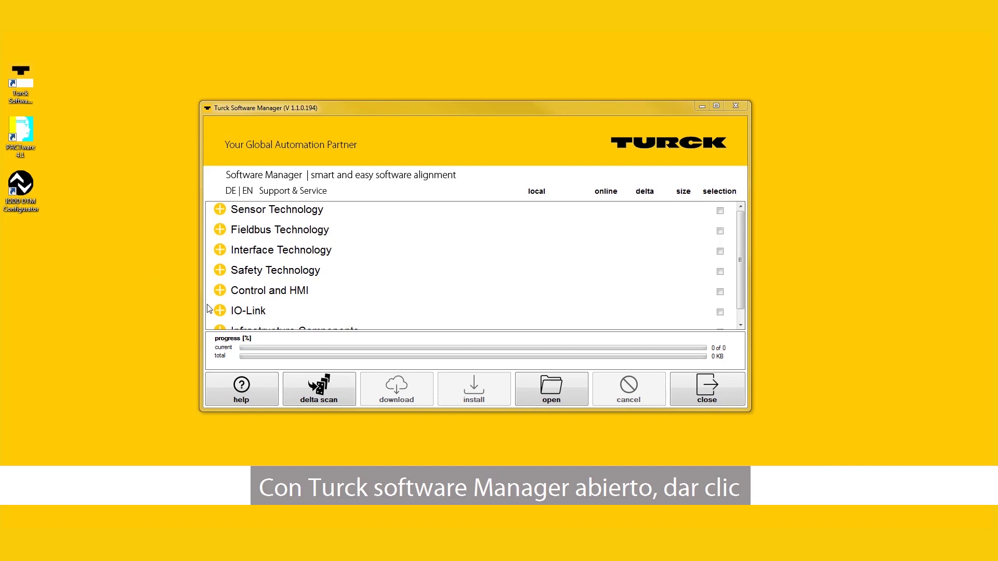
- Under IO-Link, select the fieldbus I/O systems DTM and download it
{"action": "left_click", "coordinate": [220, 311]}
{"action": "scroll", "coordinate": [284, 301], "scroll_direction": "down", "scroll_amount": 3}
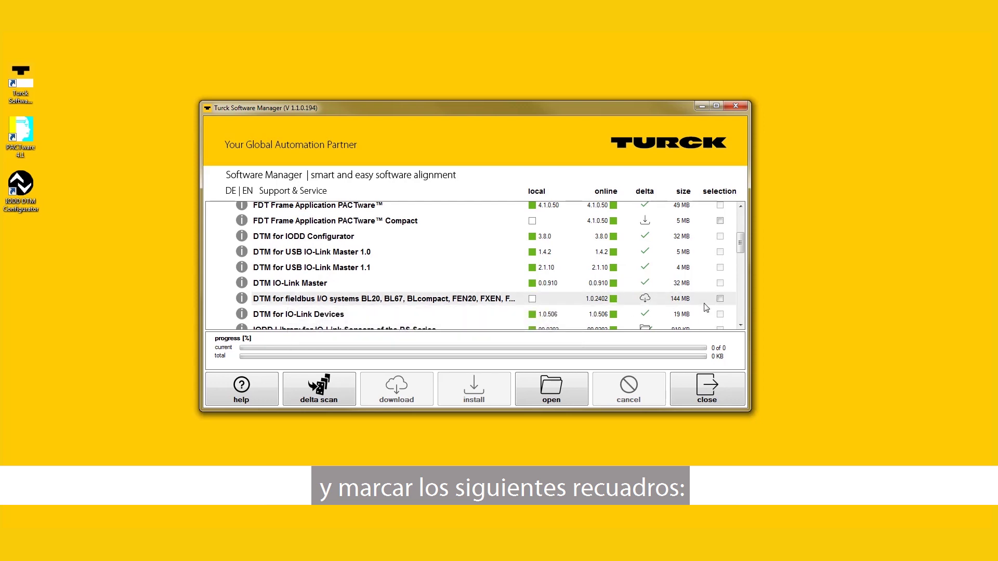
{"action": "left_click", "coordinate": [720, 299]}
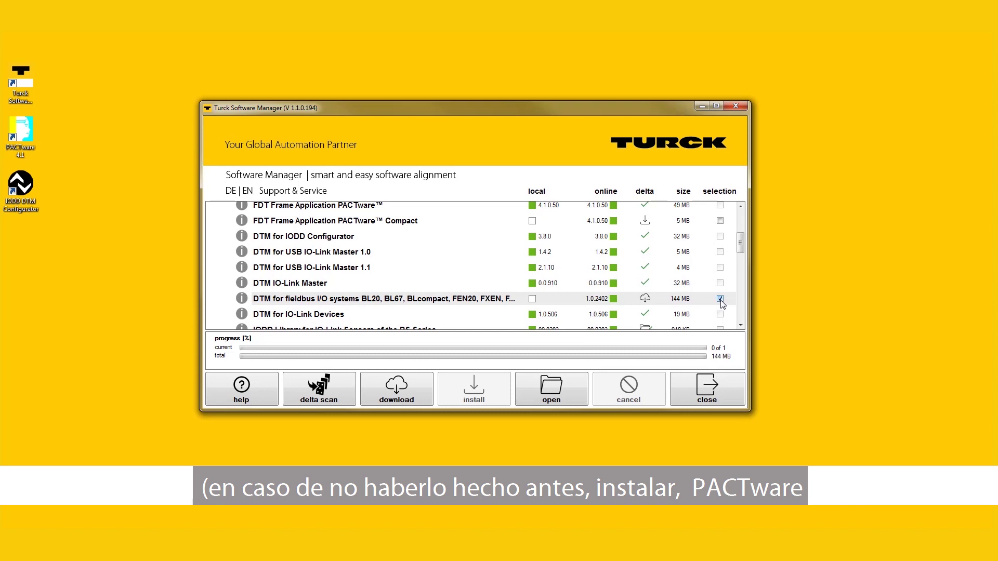
{"action": "scroll", "coordinate": [624, 286], "scroll_direction": "up", "scroll_amount": 1}
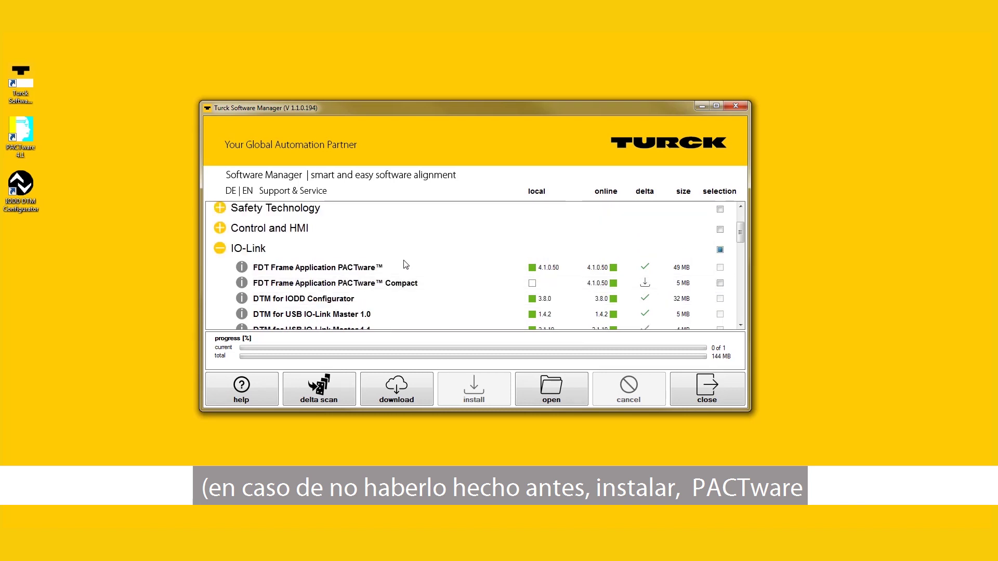
{"action": "scroll", "coordinate": [353, 271], "scroll_direction": "down", "scroll_amount": 1}
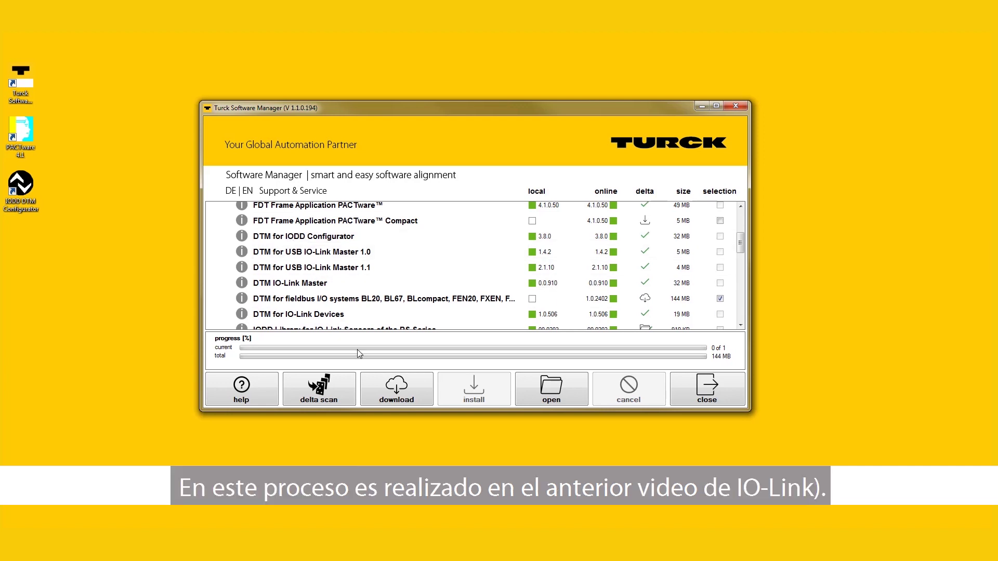
{"action": "left_click", "coordinate": [381, 399]}
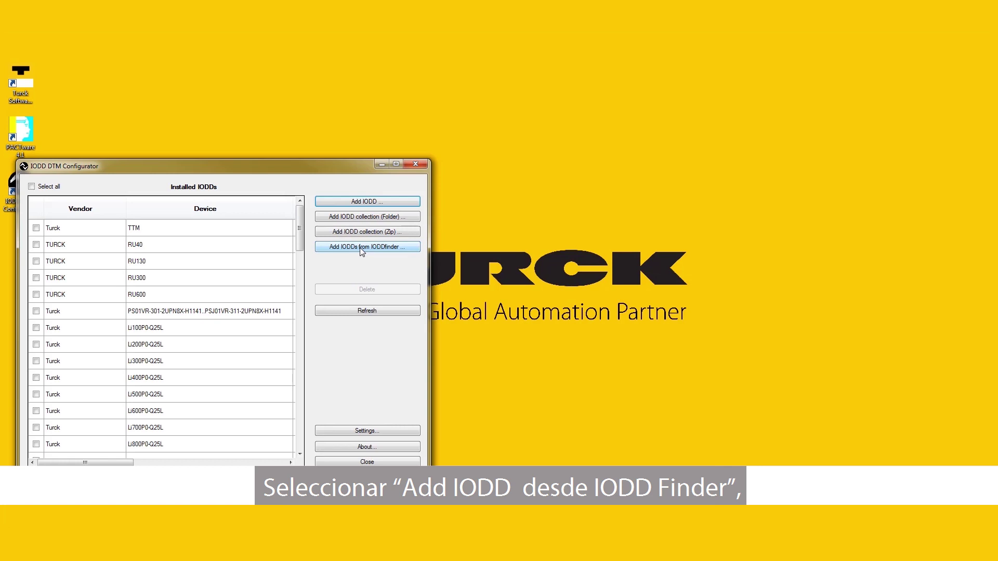
- Add IODD V01.0009 (Hans TURCK BCT10, IO-Link 1.1) from IODDfinder, replacing the installed copy
{"action": "left_click", "coordinate": [362, 249]}
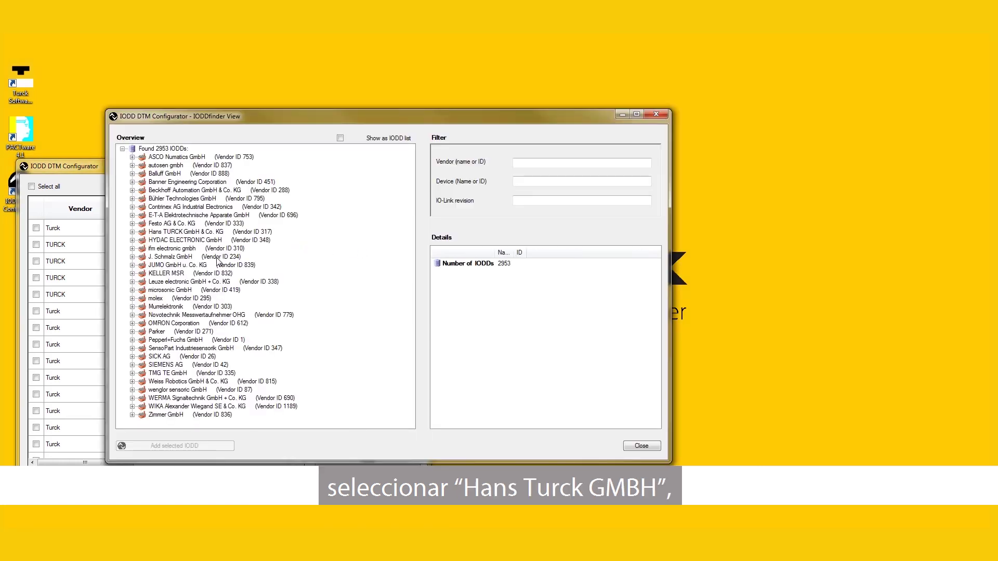
{"action": "left_click", "coordinate": [133, 233]}
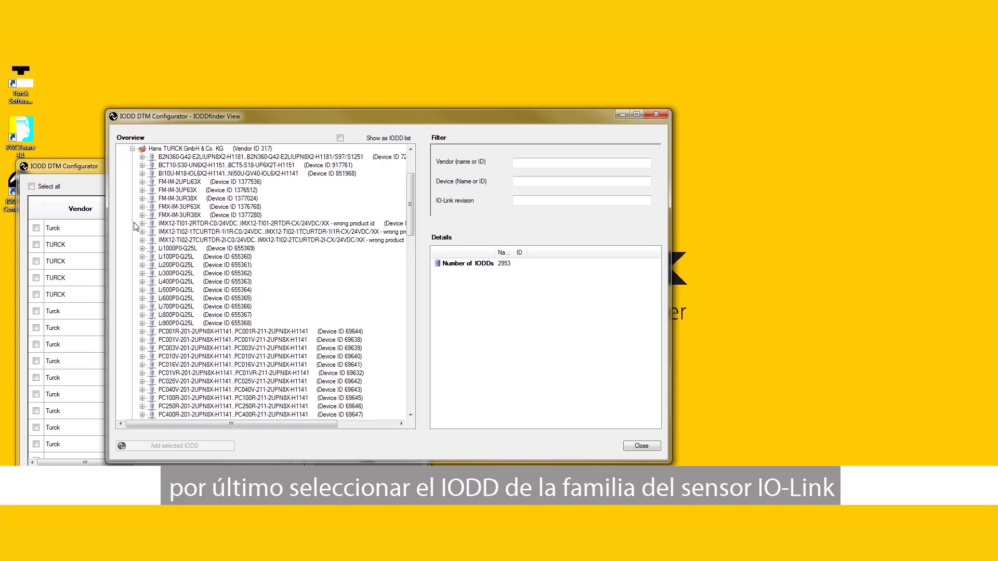
{"action": "left_click", "coordinate": [142, 165]}
{"action": "left_click", "coordinate": [153, 174]}
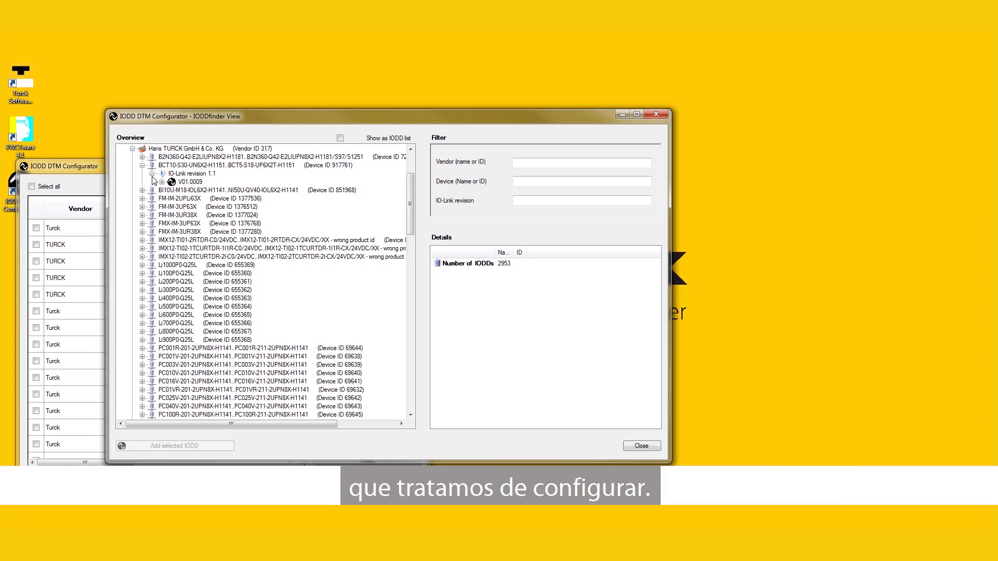
{"action": "double_click", "coordinate": [188, 183]}
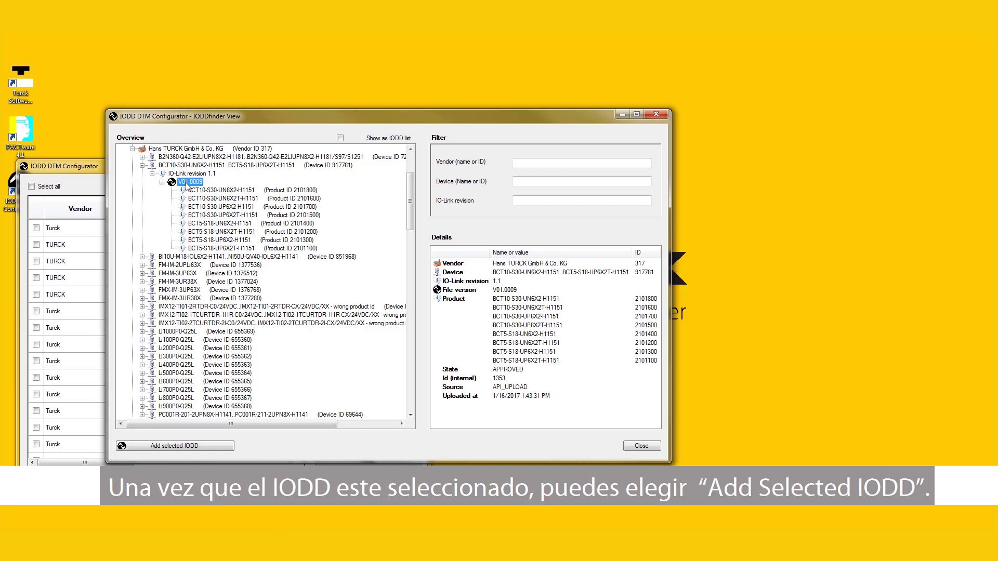
{"action": "left_click", "coordinate": [218, 448]}
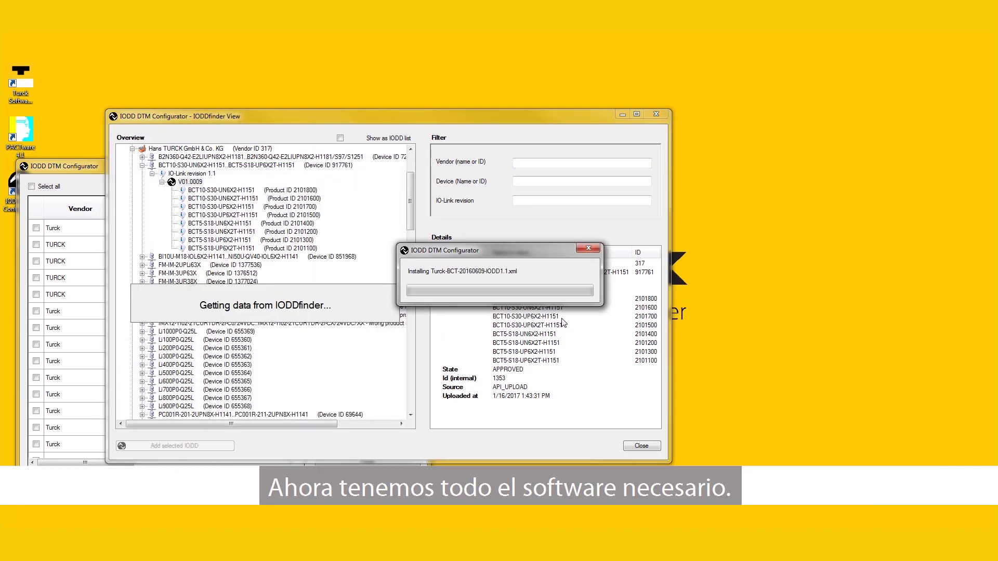
{"action": "left_click", "coordinate": [532, 315]}
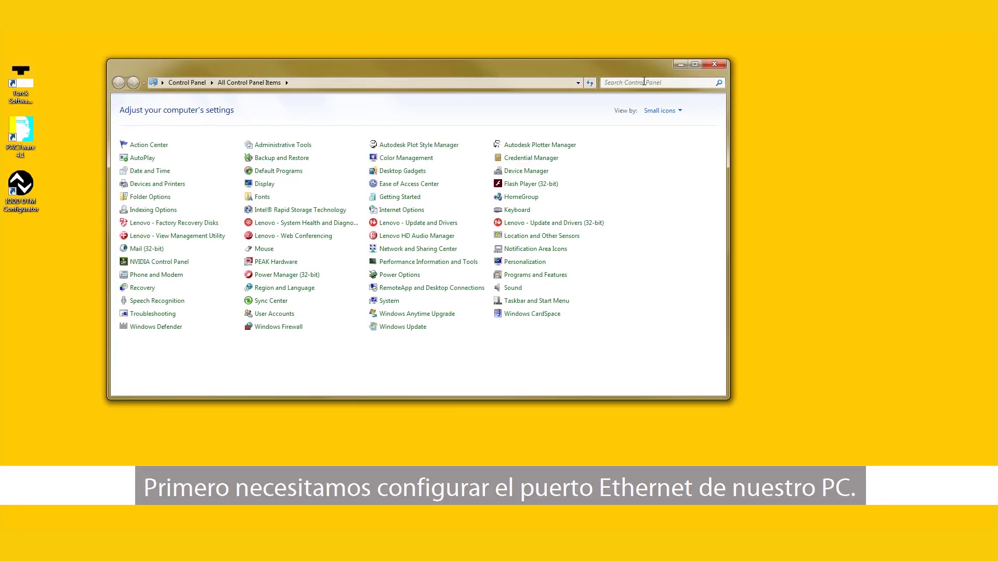
- Open the Internet Protocol Version 4 properties of Local Area Connection 3
{"action": "left_click", "coordinate": [644, 82]}
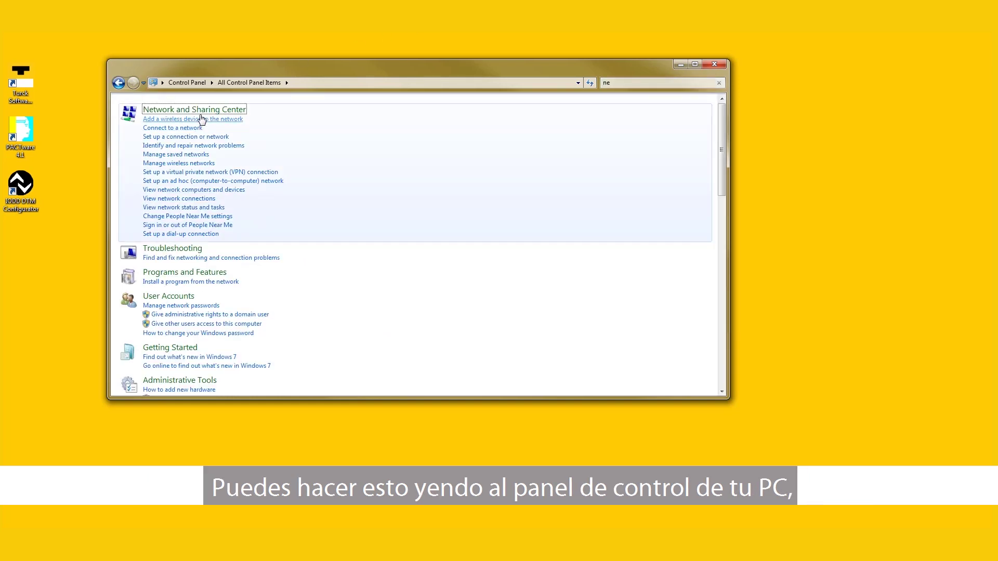
{"action": "left_click", "coordinate": [208, 113]}
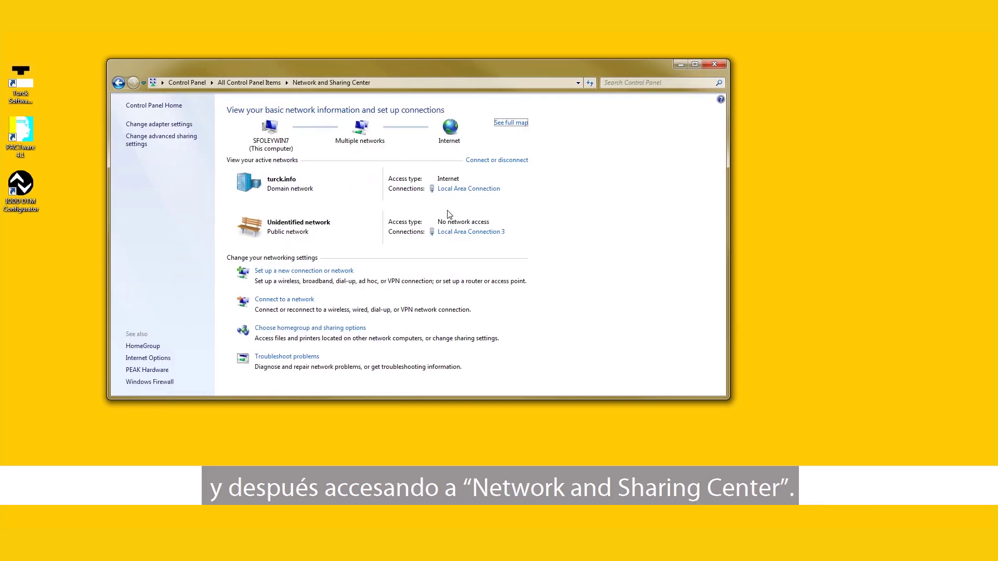
{"action": "left_click", "coordinate": [491, 237]}
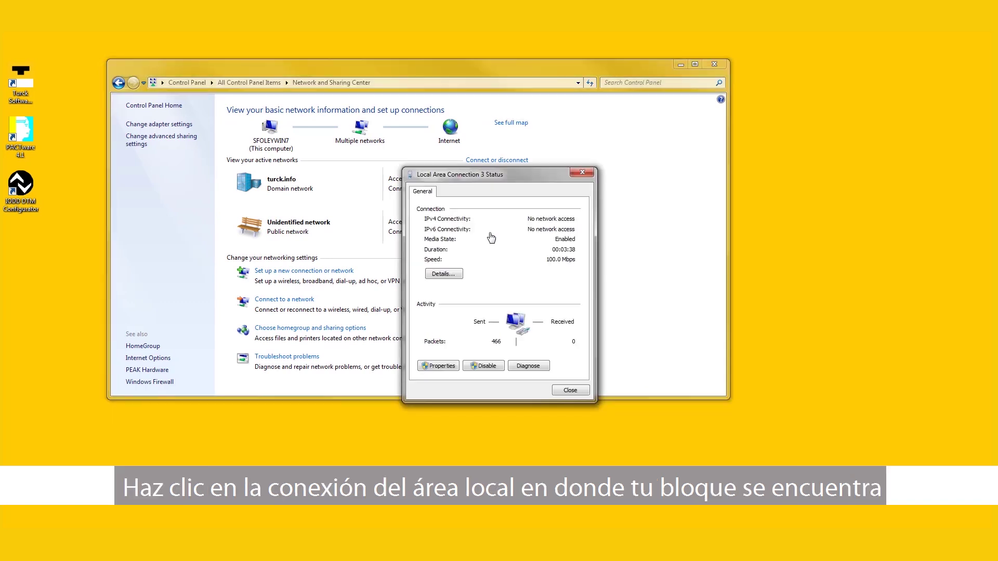
{"action": "left_click", "coordinate": [446, 367]}
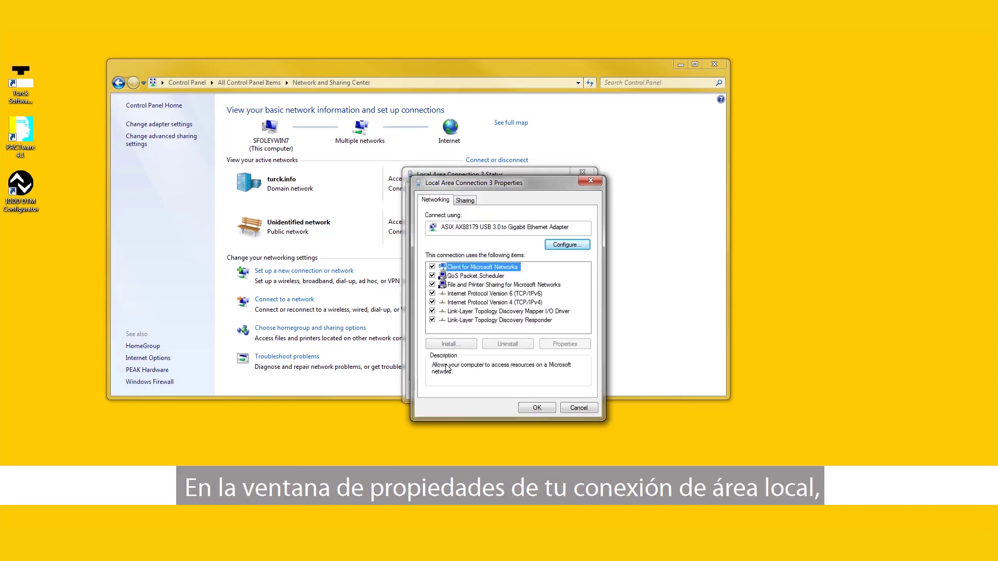
{"action": "left_click", "coordinate": [481, 303]}
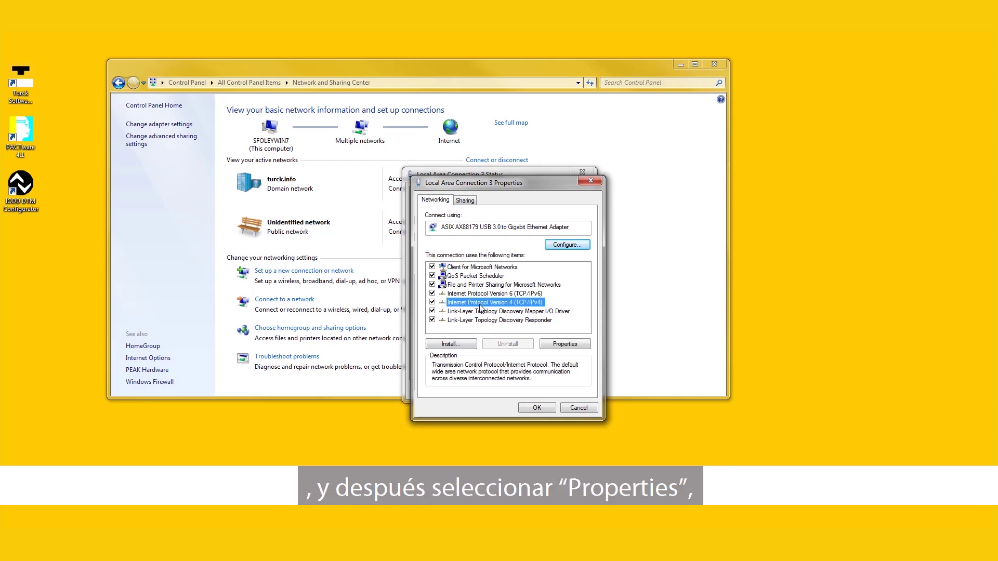
{"action": "left_click", "coordinate": [566, 345]}
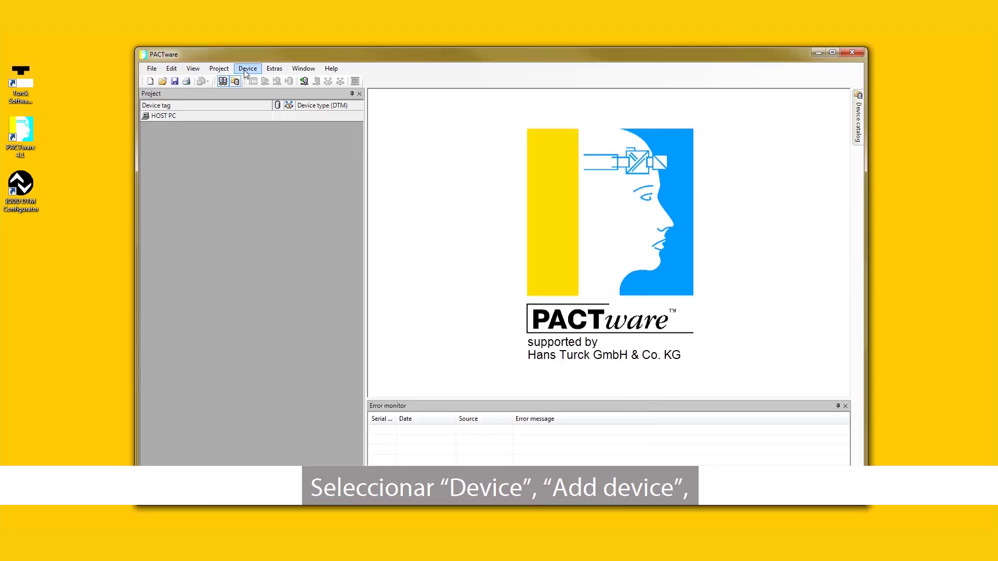
- Add the BL Service Ethernet device beneath HOST PC using Device > Add device
{"action": "left_click", "coordinate": [247, 73]}
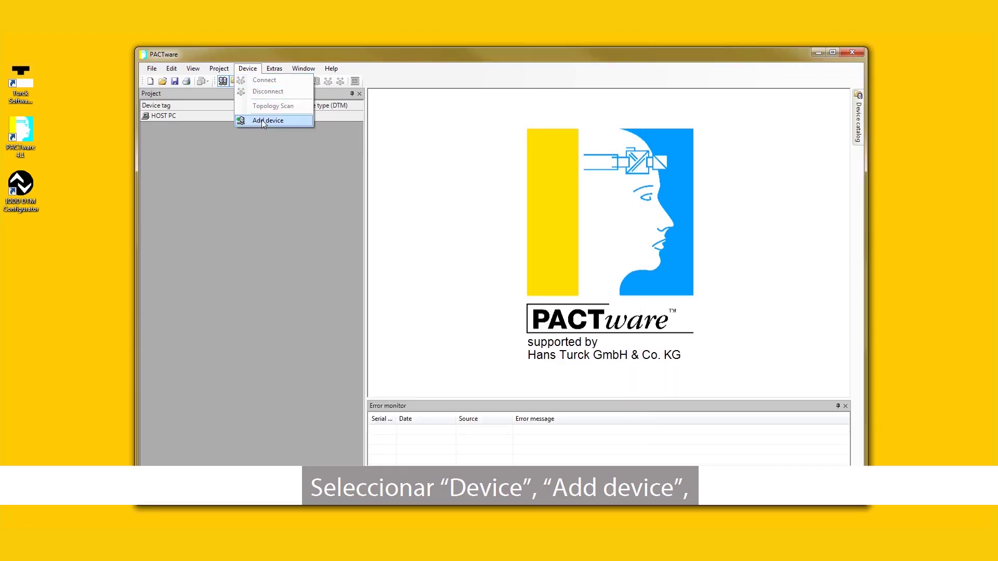
{"action": "left_click", "coordinate": [263, 121]}
{"action": "left_click", "coordinate": [337, 221]}
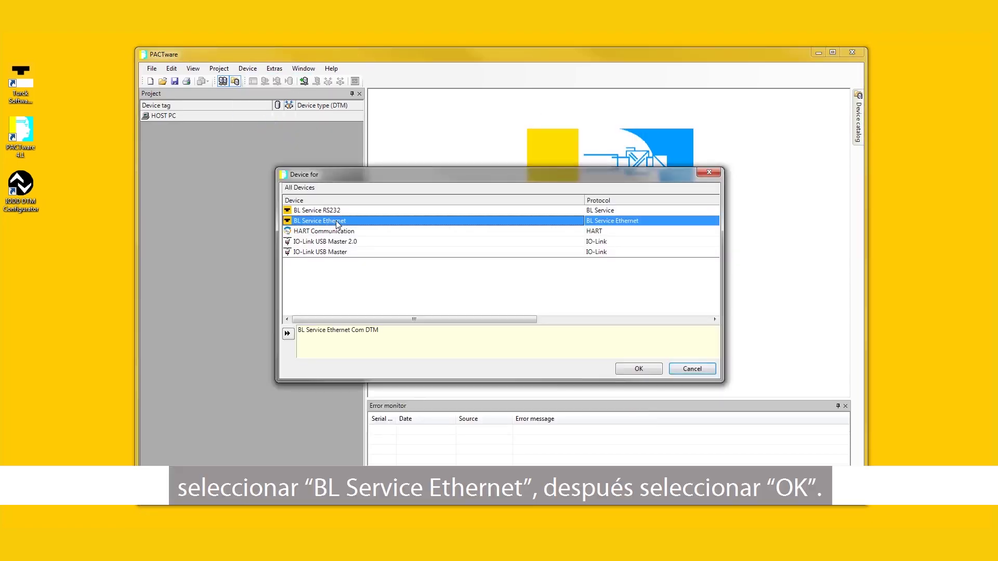
{"action": "left_click", "coordinate": [638, 369]}
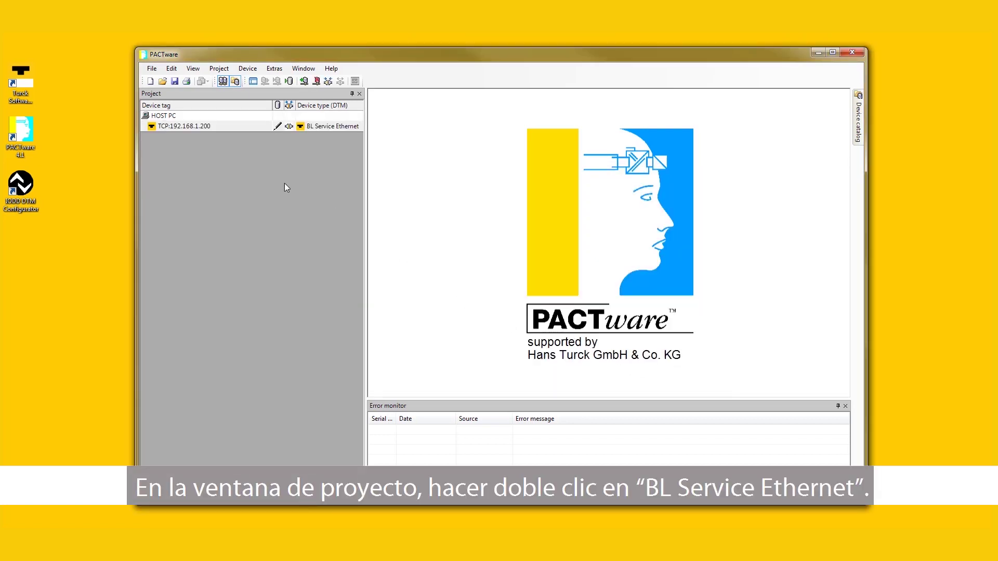
- Scan Local Area Connection 3 and add the found TBEN-L5-8IOL at 192.168.1.9 to the project
{"action": "double_click", "coordinate": [199, 124]}
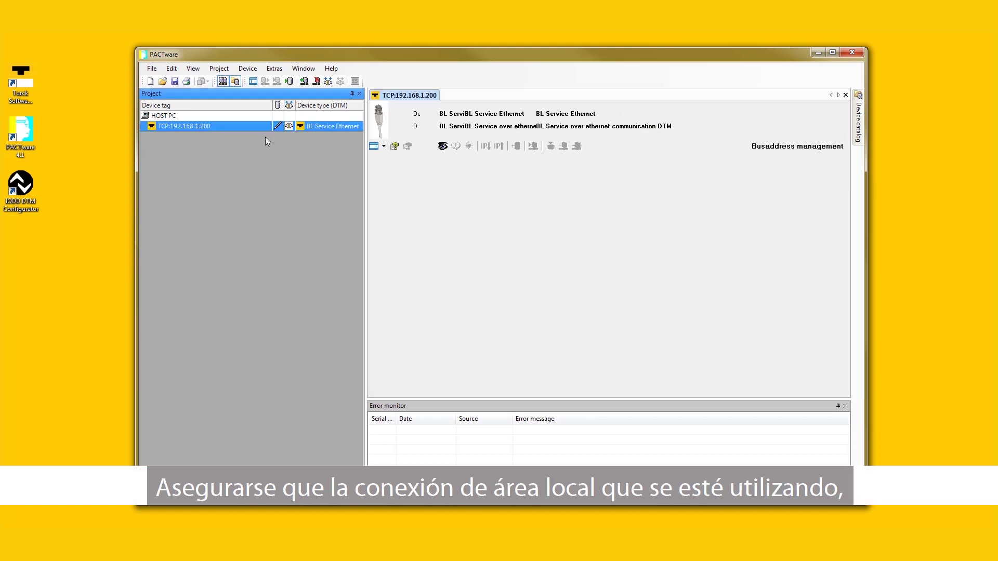
{"action": "left_click", "coordinate": [443, 147]}
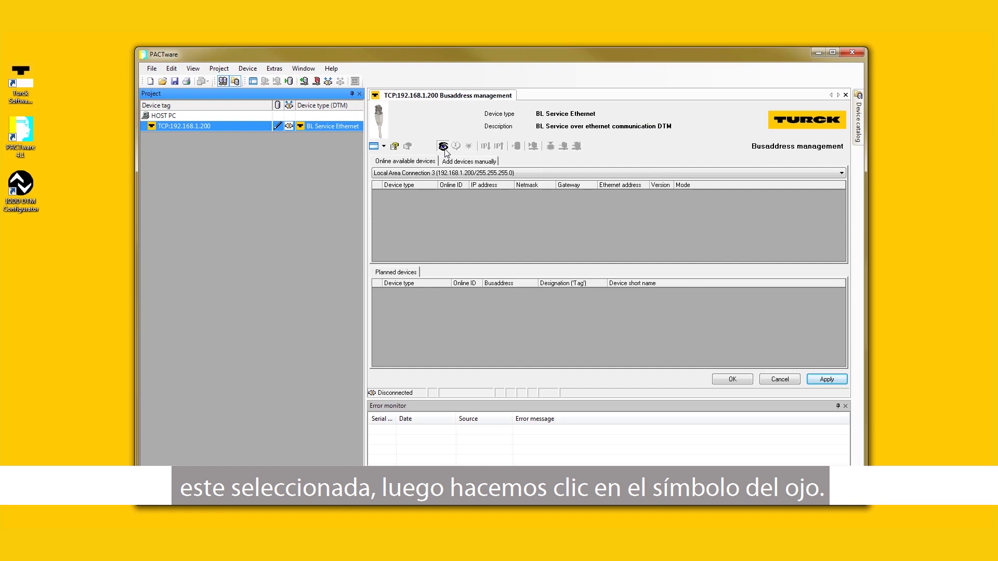
{"action": "left_click", "coordinate": [448, 173]}
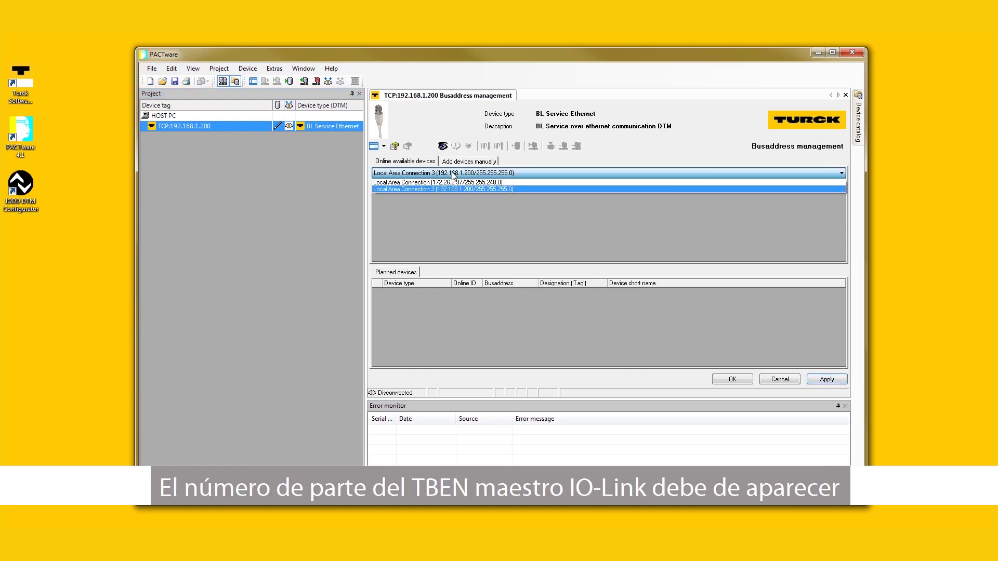
{"action": "left_click", "coordinate": [450, 189]}
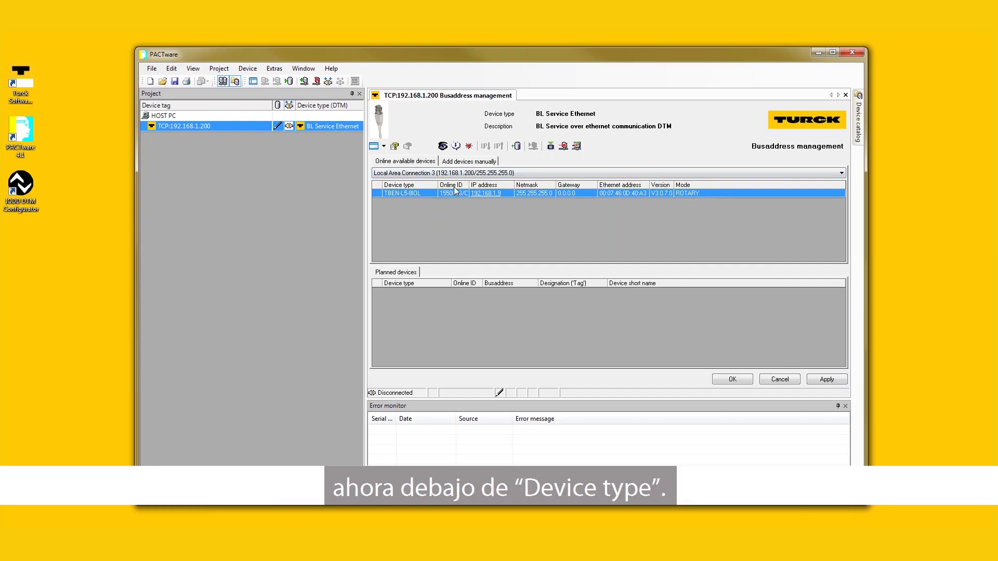
{"action": "left_click", "coordinate": [516, 147]}
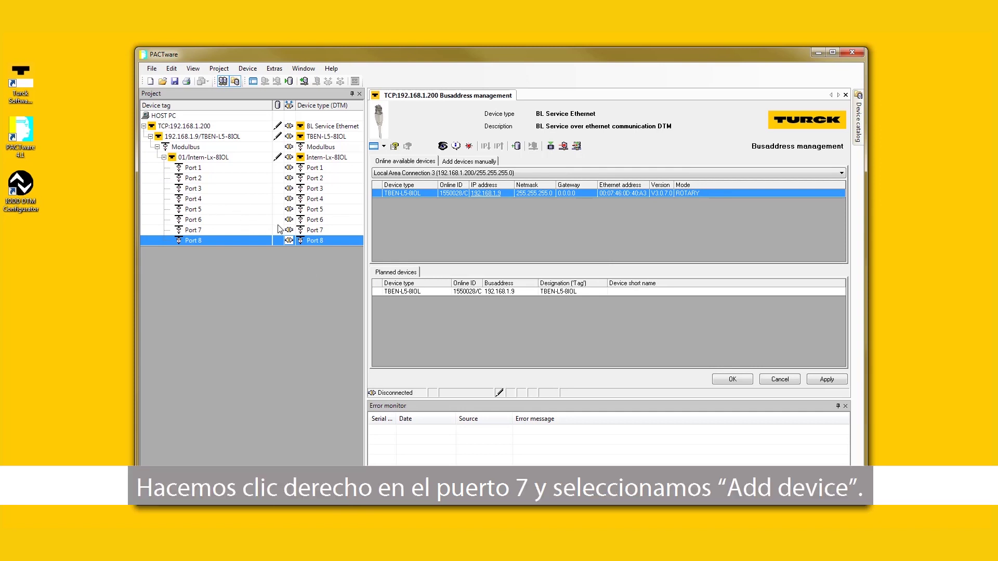
- Add the BCT IODD1.1 device to Port 7 from the device list
{"action": "right_click", "coordinate": [319, 231]}
{"action": "left_click", "coordinate": [378, 329]}
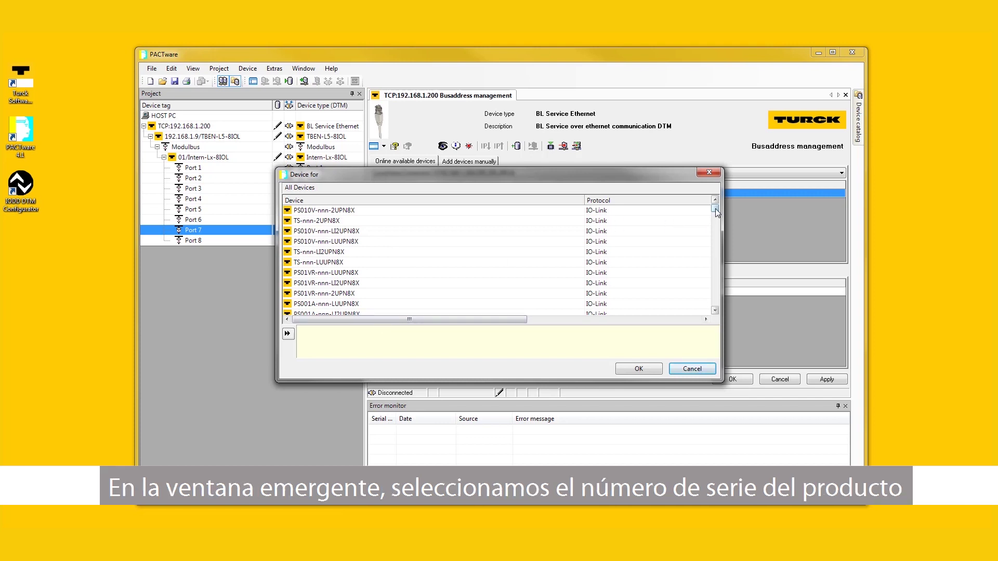
{"action": "left_click_drag", "start_coordinate": [716, 208], "coordinate": [715, 310]}
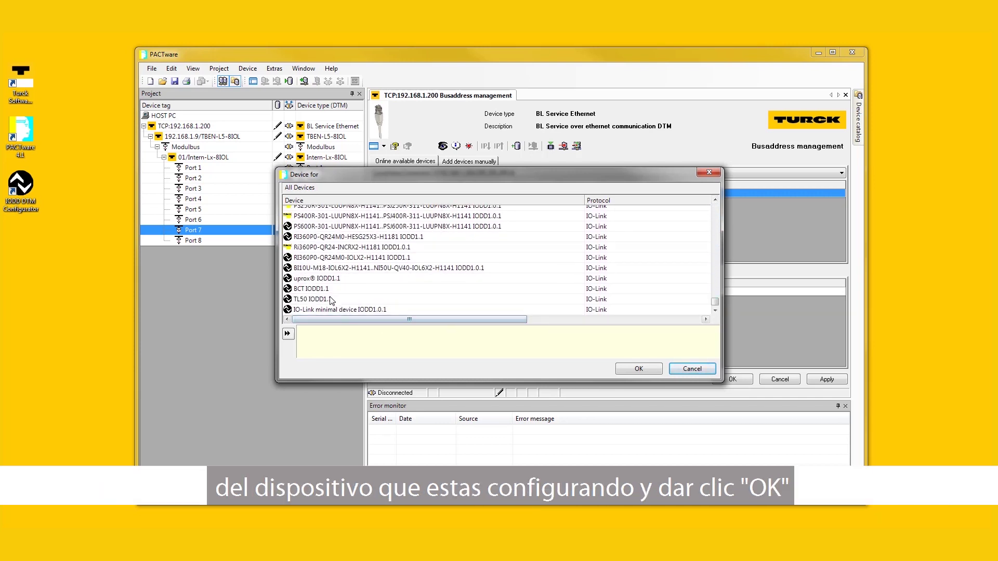
{"action": "left_click", "coordinate": [317, 290]}
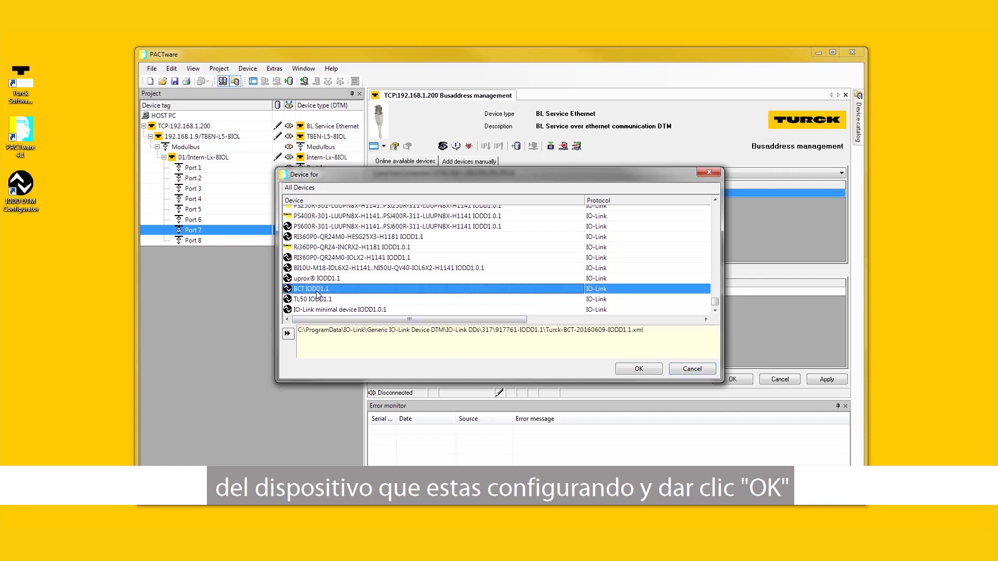
{"action": "left_click", "coordinate": [638, 370]}
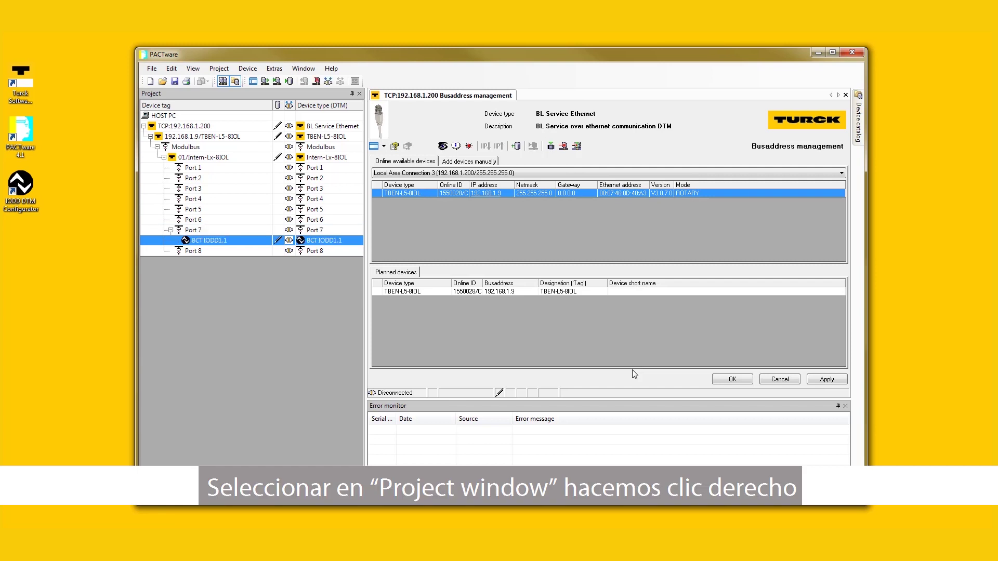
- Connect to BCT IODD1.1, open its Parameter page and upload the values from the sensor
{"action": "right_click", "coordinate": [320, 241]}
{"action": "left_click", "coordinate": [357, 250]}
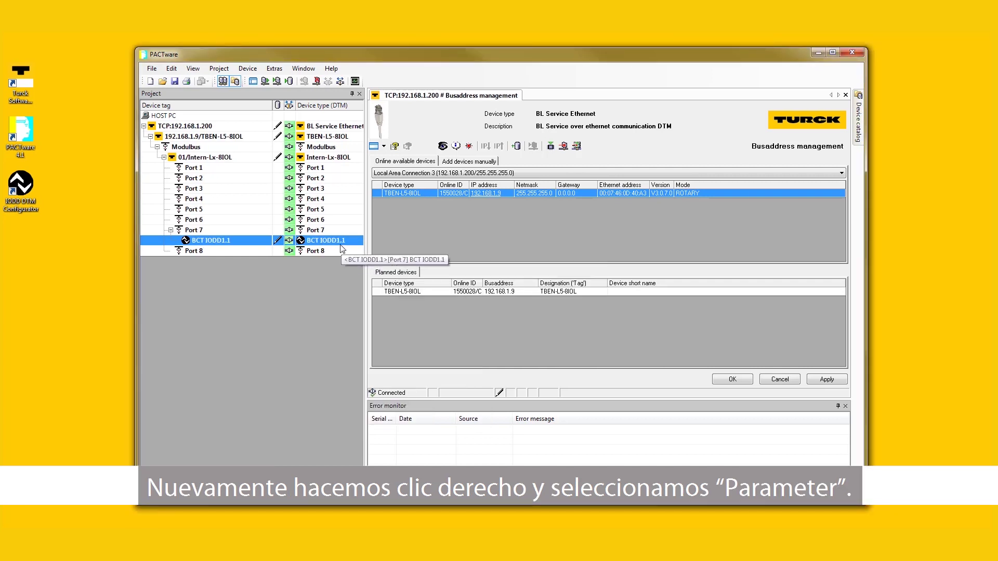
{"action": "right_click", "coordinate": [338, 242]}
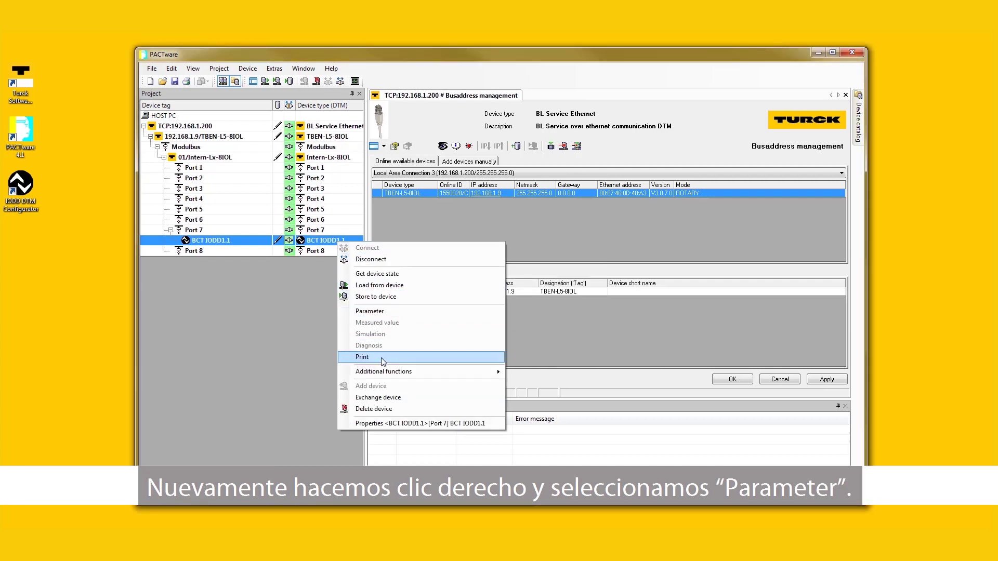
{"action": "left_click", "coordinate": [381, 312]}
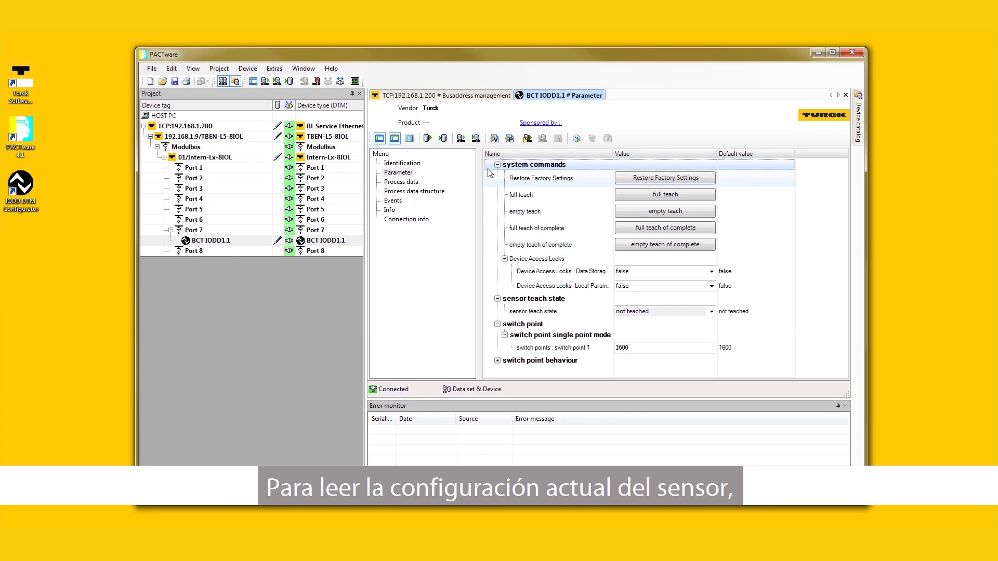
{"action": "left_click", "coordinate": [460, 142]}
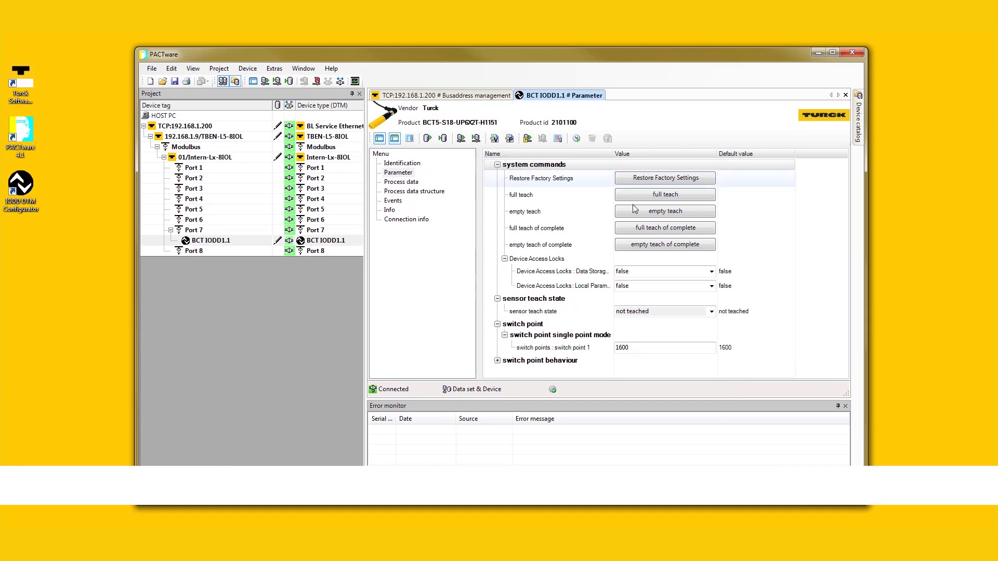
- Set the switch point output function to normally close and download it to the sensor
{"action": "left_click", "coordinate": [505, 362]}
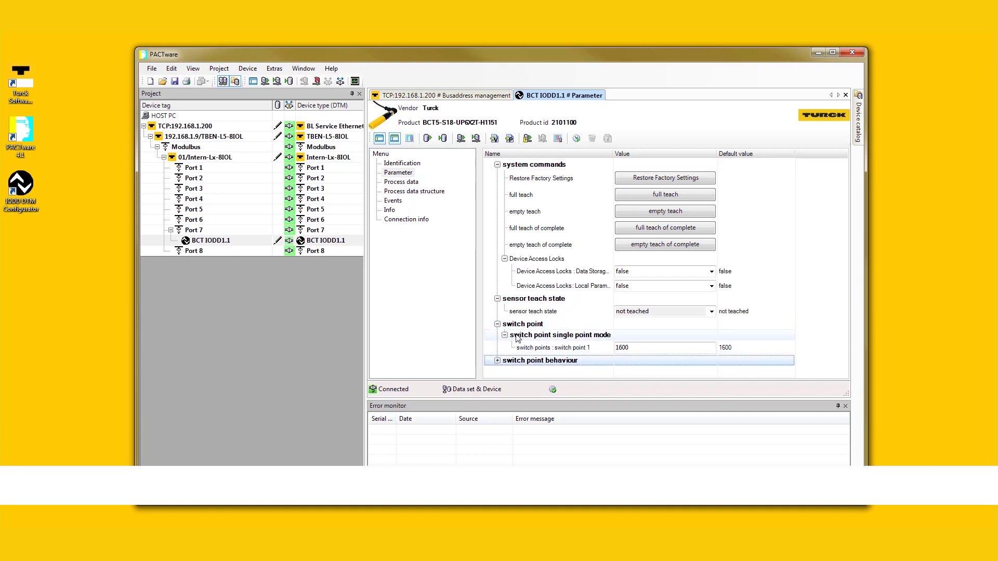
{"action": "left_click", "coordinate": [497, 361]}
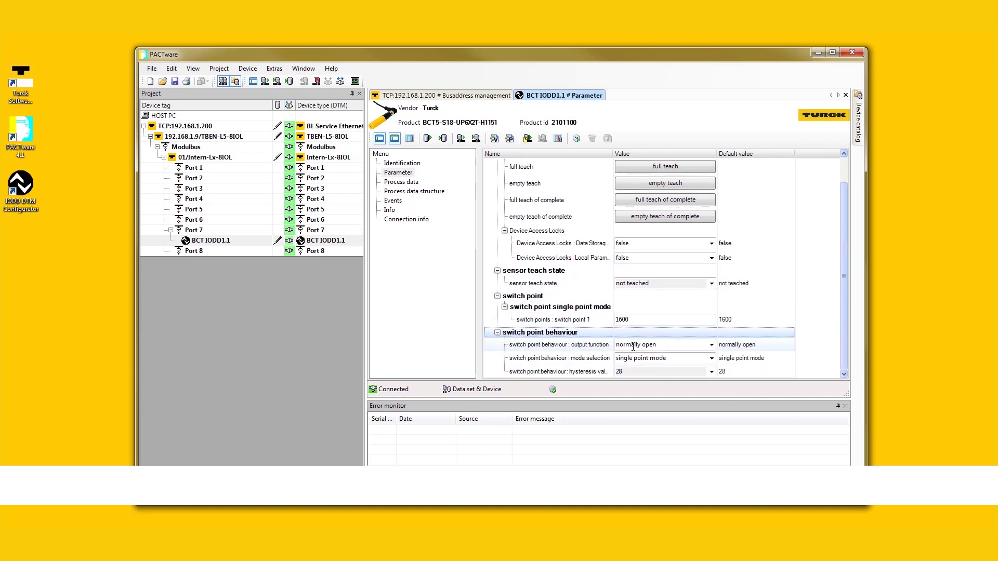
{"action": "left_click", "coordinate": [712, 345]}
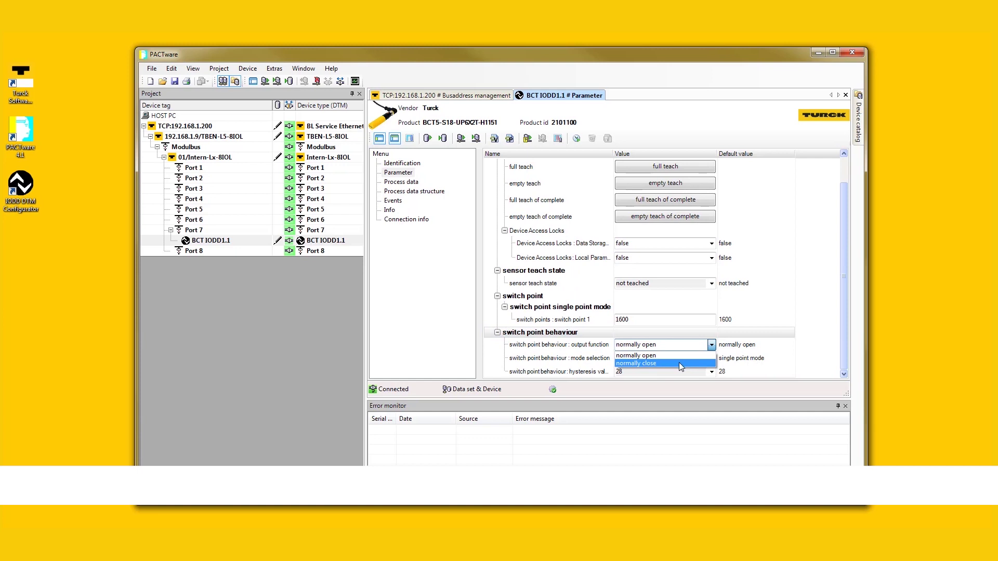
{"action": "left_click", "coordinate": [679, 362]}
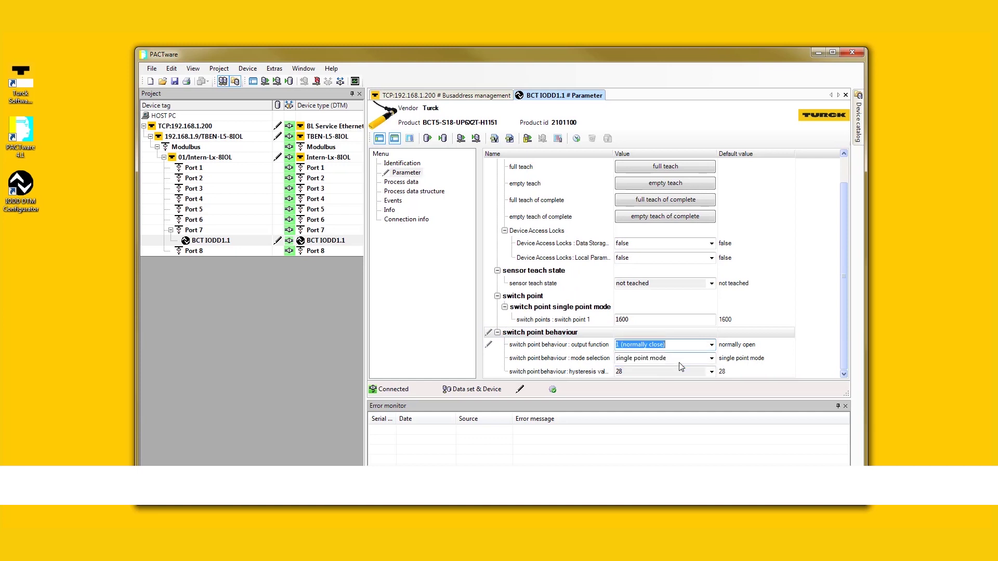
{"action": "left_click", "coordinate": [475, 138]}
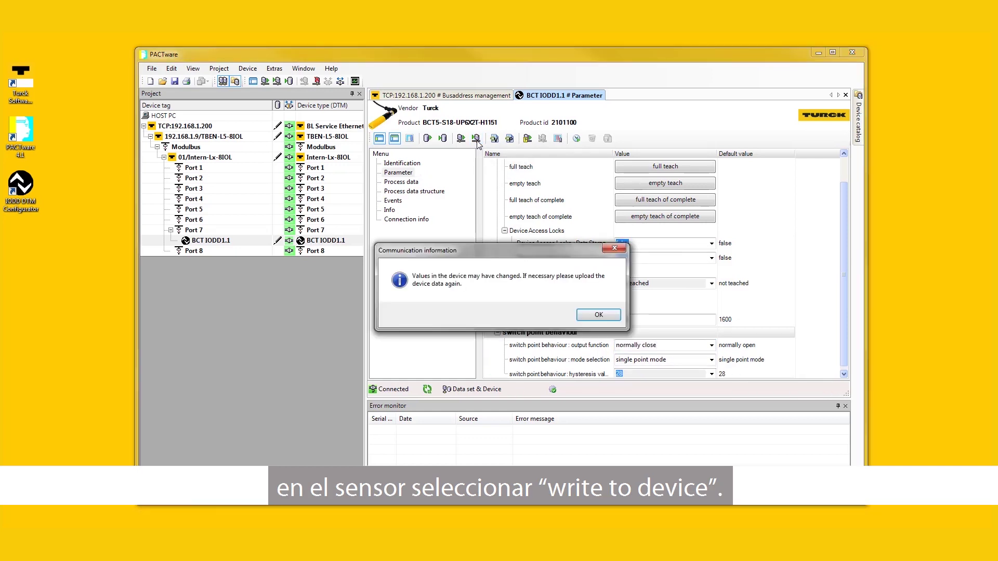
{"action": "left_click", "coordinate": [599, 314]}
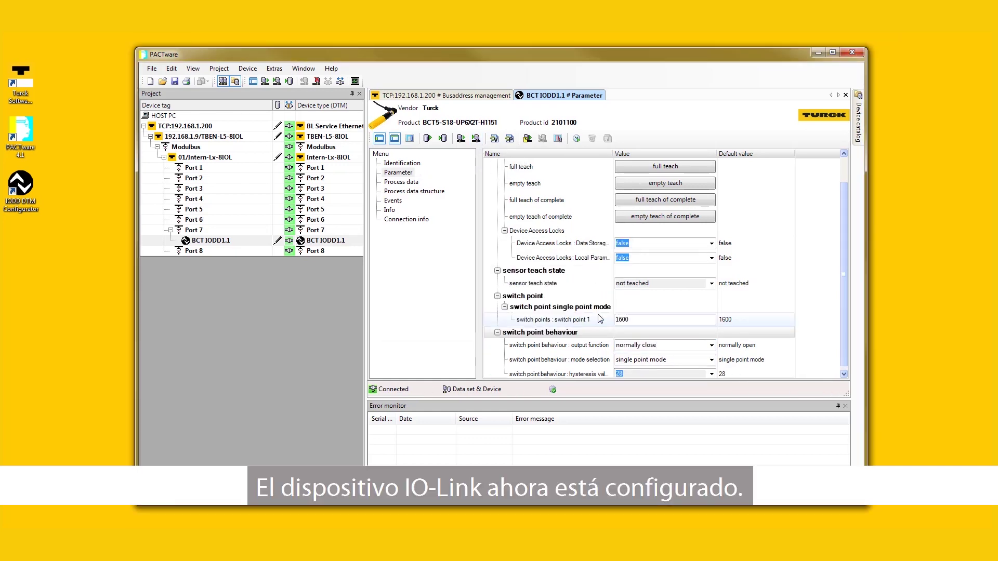